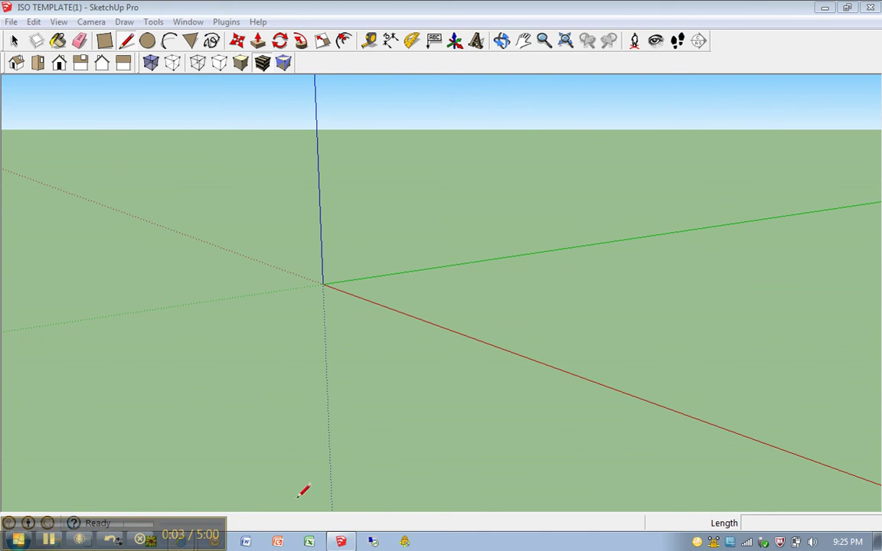
Minimize SketchUp to reveal the Blackboard PDF with the ISOLINE4 and ISOLINE5 drawings
{"action": "left_click", "coordinate": [342, 541]}
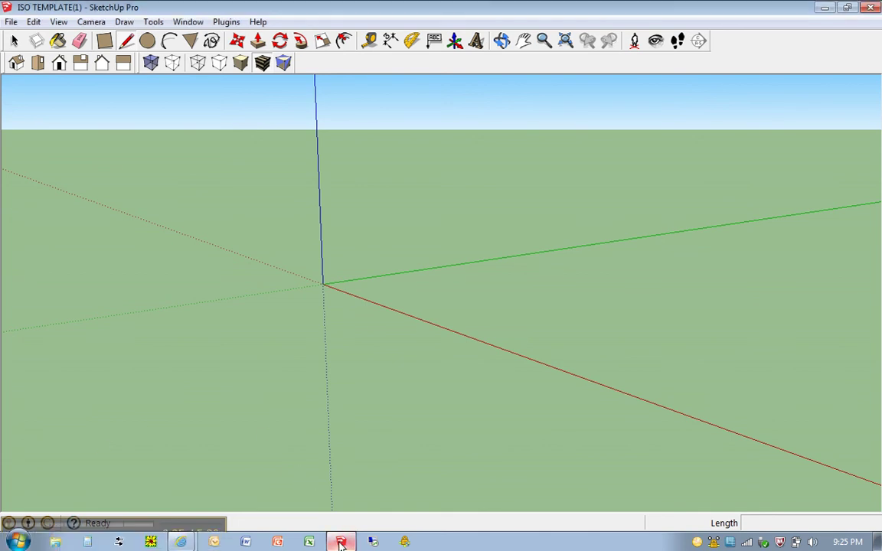
{"action": "left_click", "coordinate": [340, 542]}
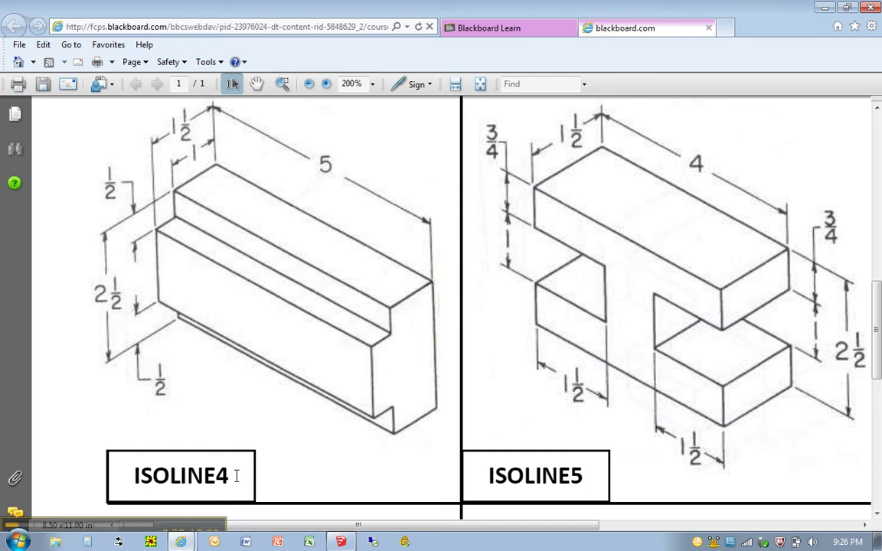
Back in SketchUp, draw a 5 x 1.5 inch rectangle from the origin
{"action": "left_click", "coordinate": [342, 542]}
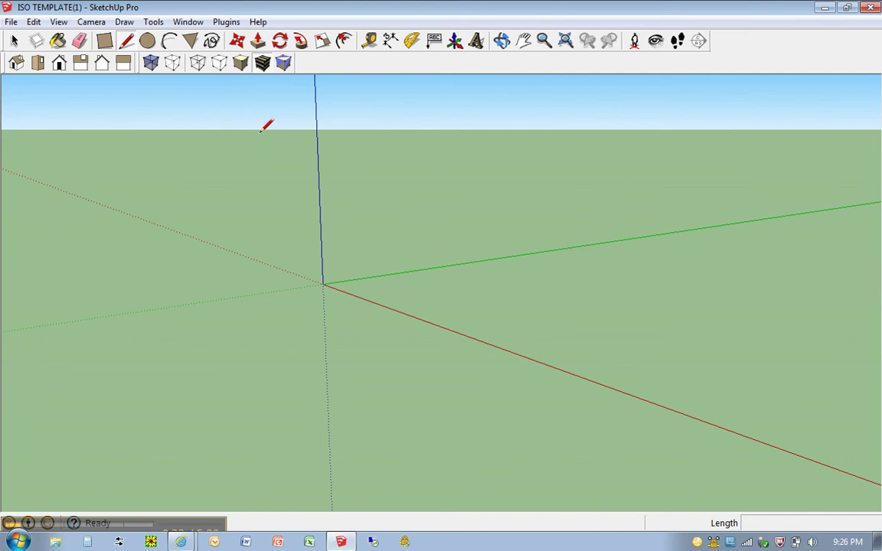
{"action": "key", "text": "r"}
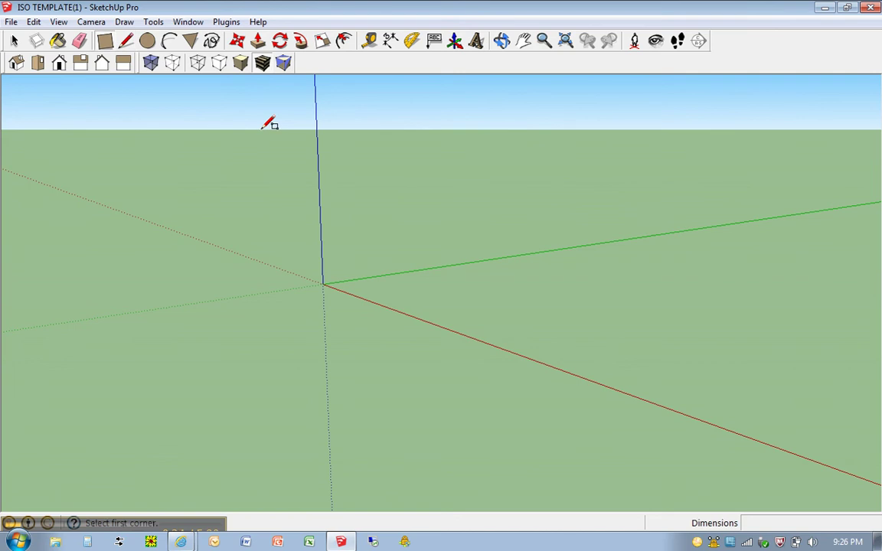
{"action": "left_click", "coordinate": [323, 284]}
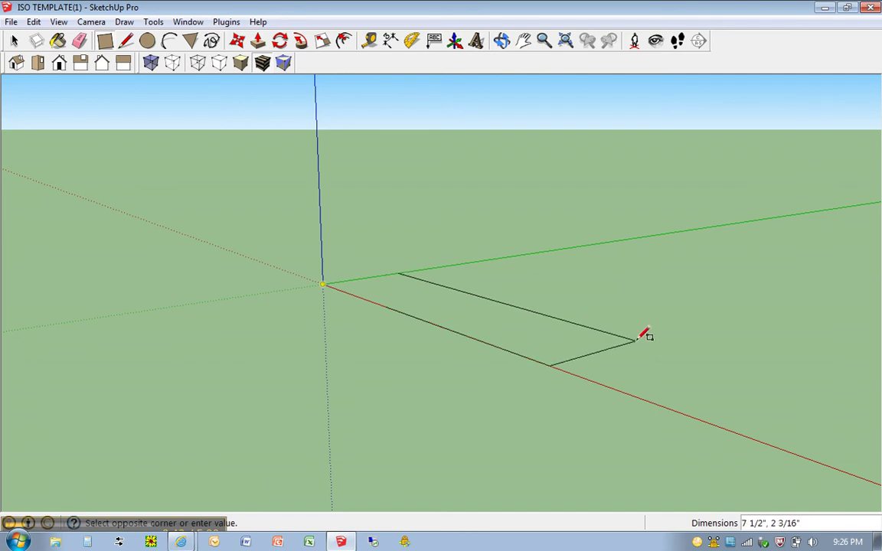
{"action": "type", "text": "5, 1.5"}
{"action": "key", "text": "Return"}
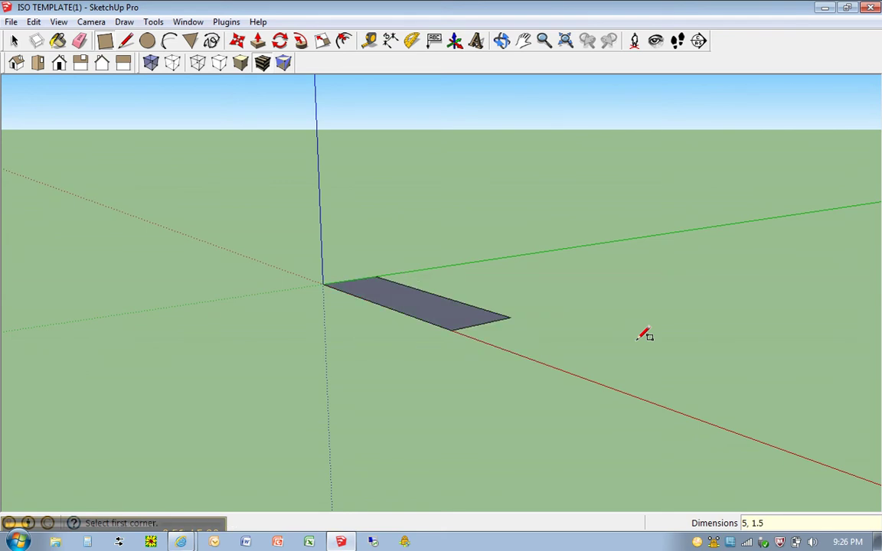
Extrude the rectangle 2.5 inches upward, then minimize SketchUp to view the reference
{"action": "key", "text": "p"}
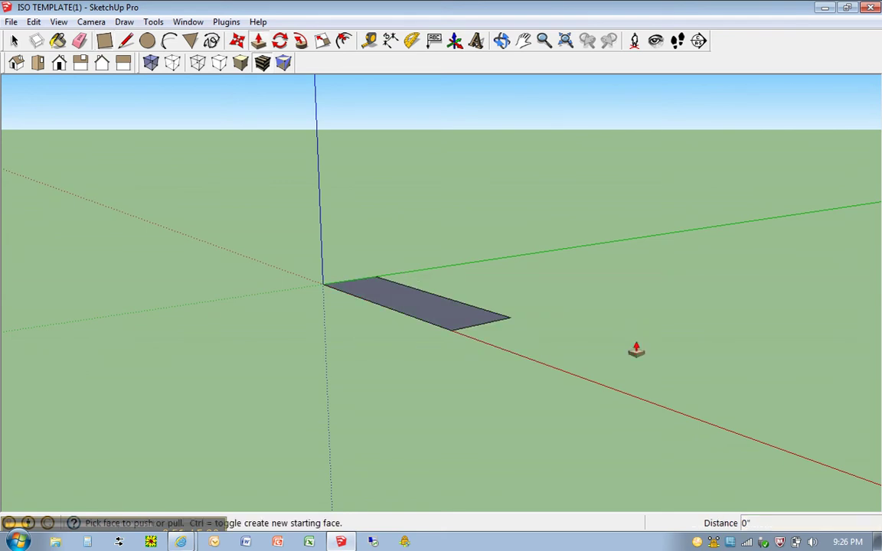
{"action": "left_click", "coordinate": [431, 306]}
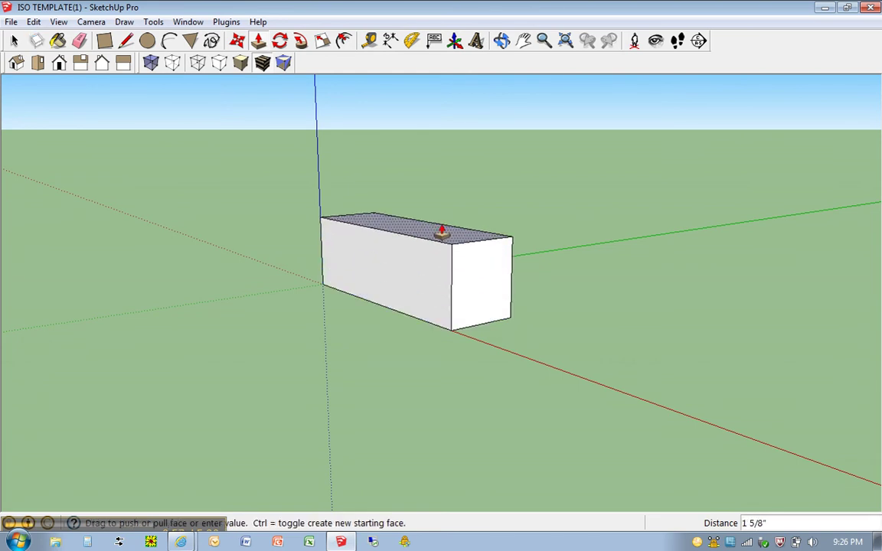
{"action": "type", "text": "2.5"}
{"action": "key", "text": "Return"}
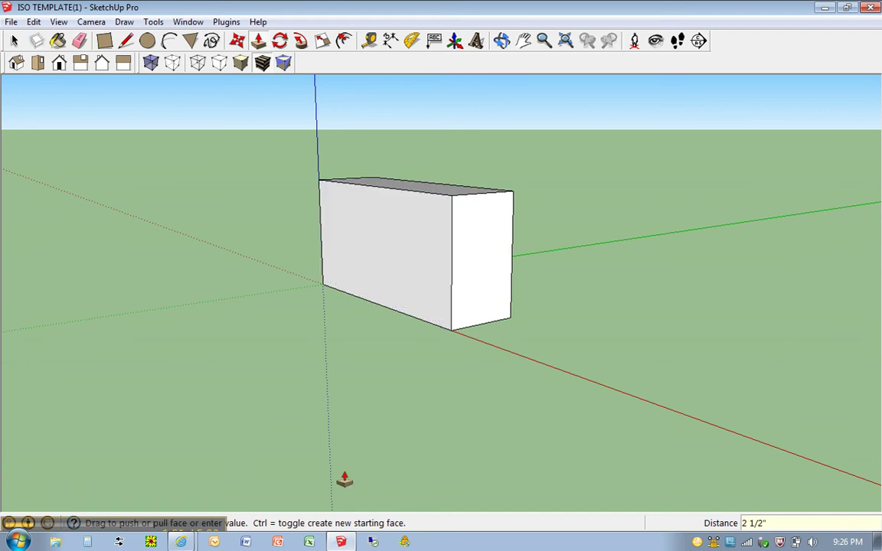
{"action": "left_click", "coordinate": [342, 542]}
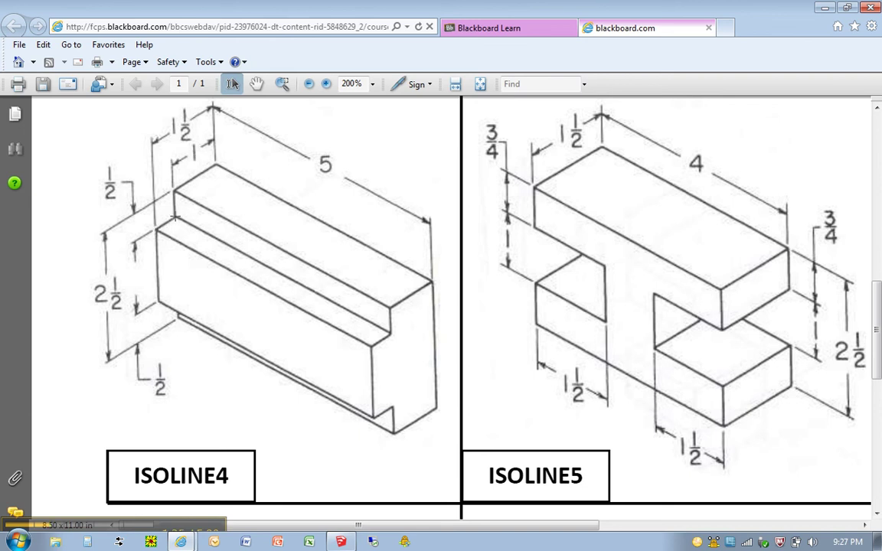
Restore SketchUp, zoom in, and mark a guide point 0.5 inch along the block's top edge
{"action": "left_click", "coordinate": [343, 542]}
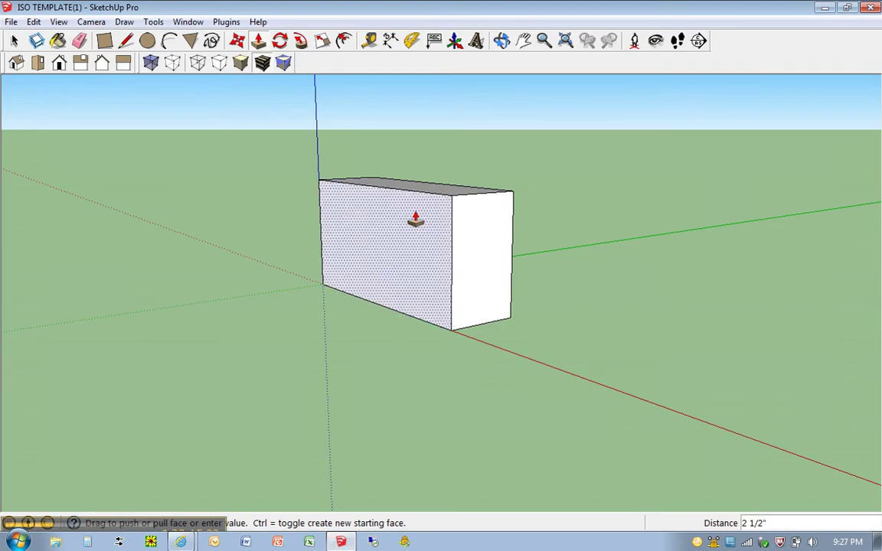
{"action": "scroll", "coordinate": [528, 168], "scroll_direction": "up", "scroll_amount": 5}
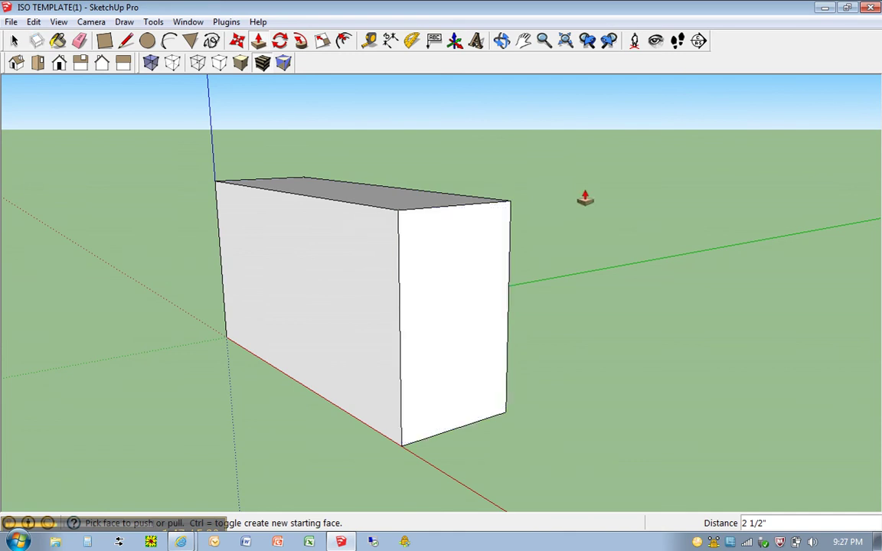
{"action": "key", "text": "t"}
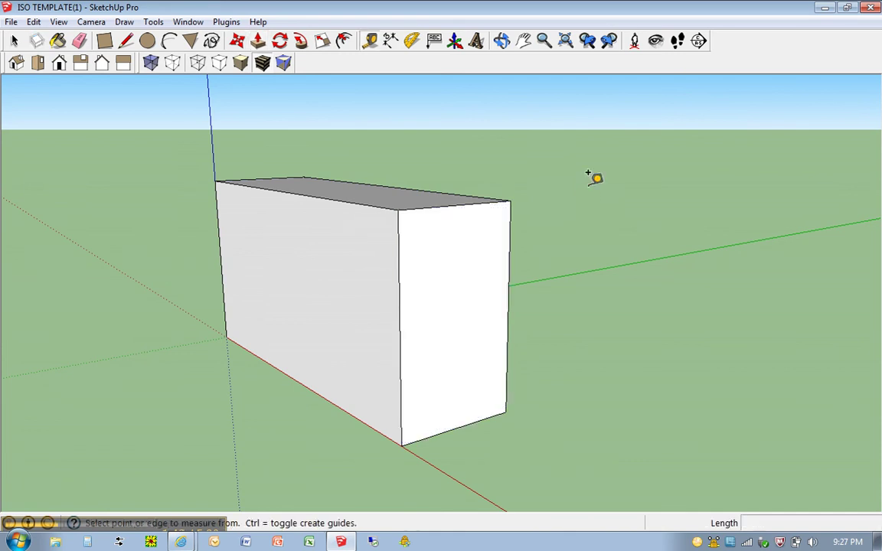
{"action": "left_click", "coordinate": [399, 199]}
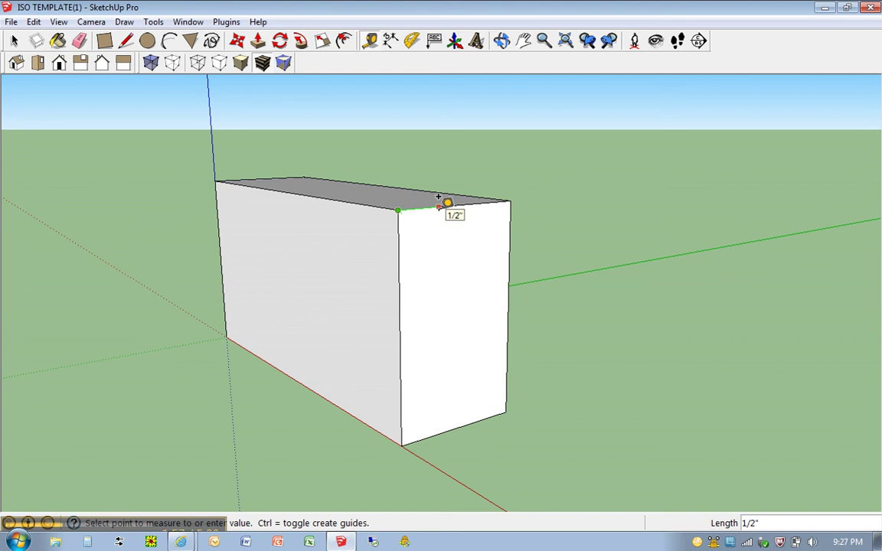
{"action": "type", "text": ".5"}
{"action": "key", "text": "Return"}
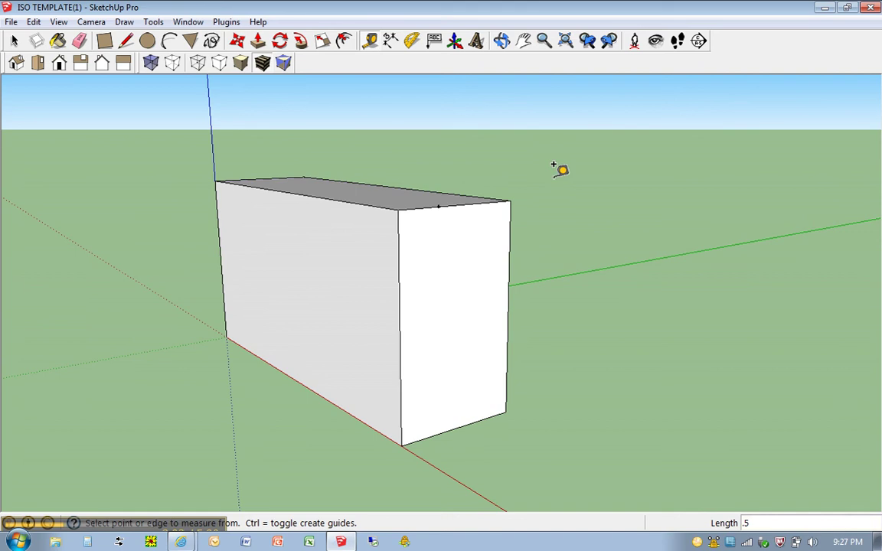
Draw a 0.5 inch line down from the mark and across to the side edge
{"action": "key", "text": "l"}
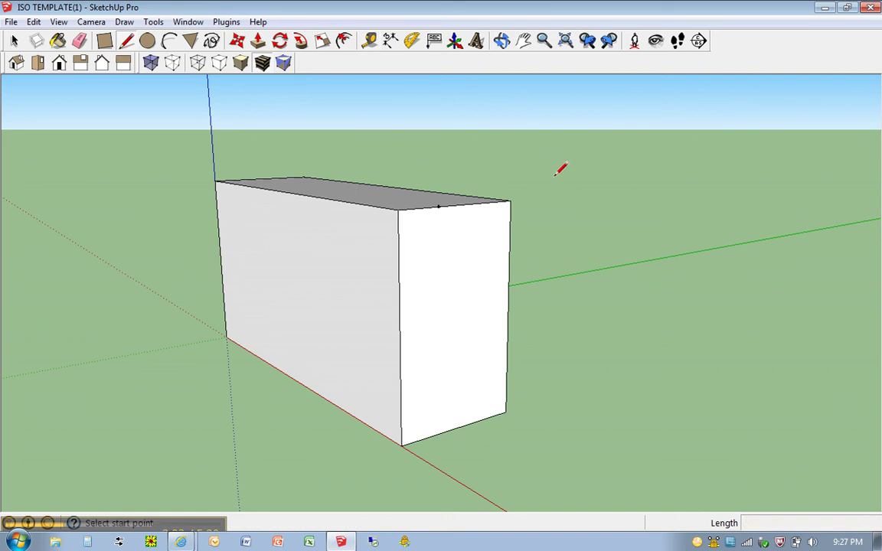
{"action": "left_click", "coordinate": [438, 207]}
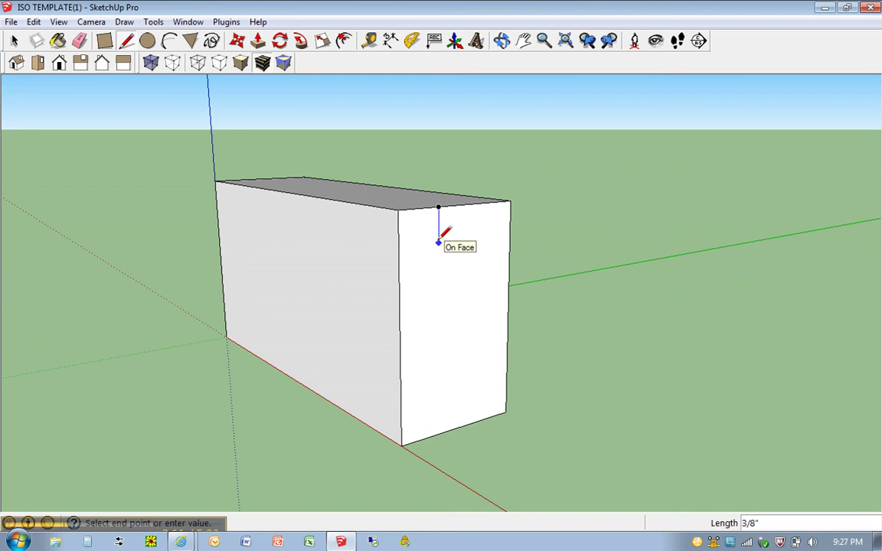
{"action": "type", "text": ".5"}
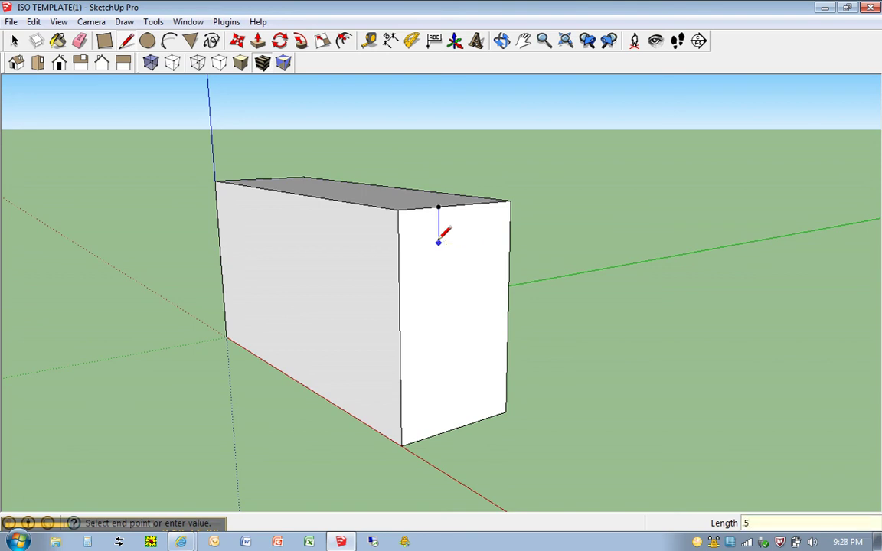
{"action": "key", "text": "Return"}
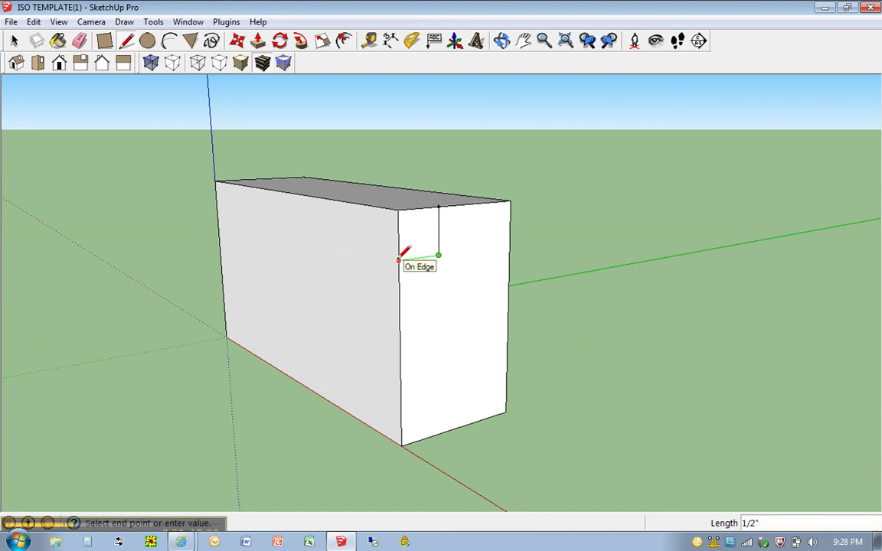
{"action": "left_click", "coordinate": [399, 260]}
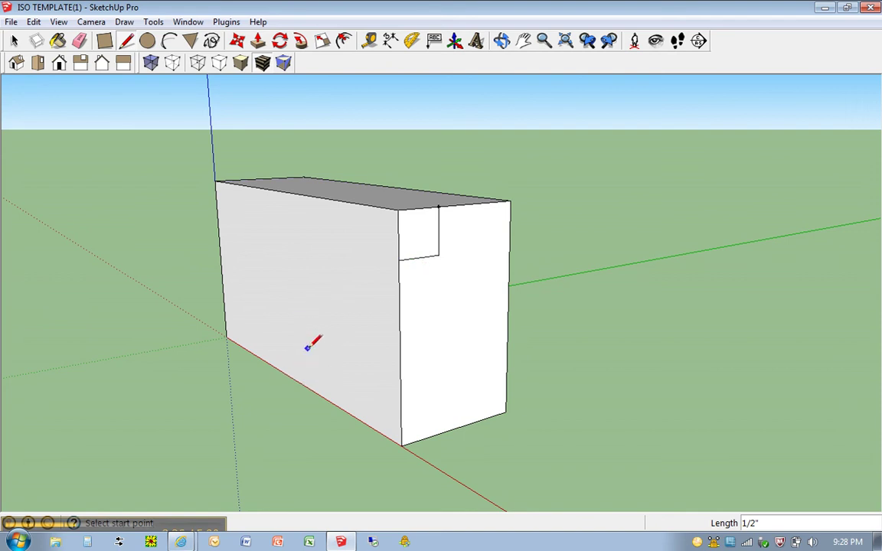
Mark a guide point 1/2 inch along the block's bottom edge with Tape Measure
{"action": "key", "text": "t"}
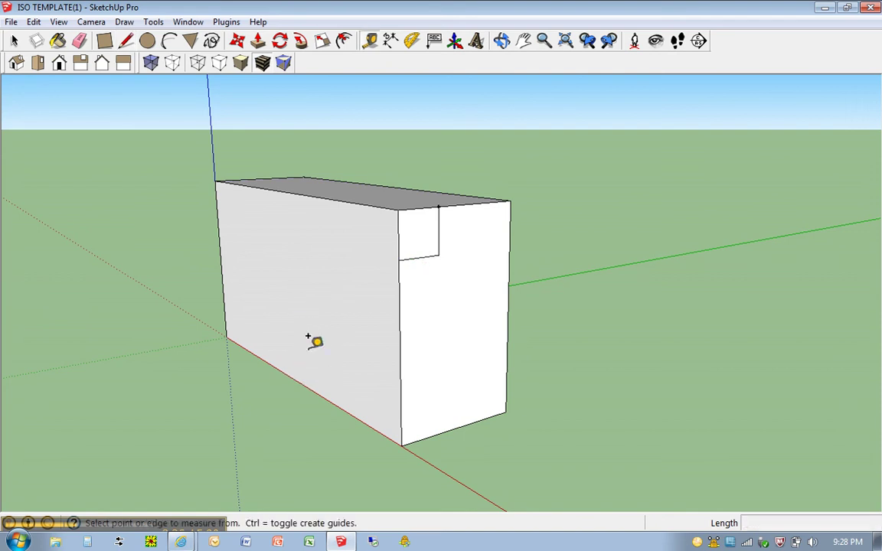
{"action": "left_click", "coordinate": [405, 432]}
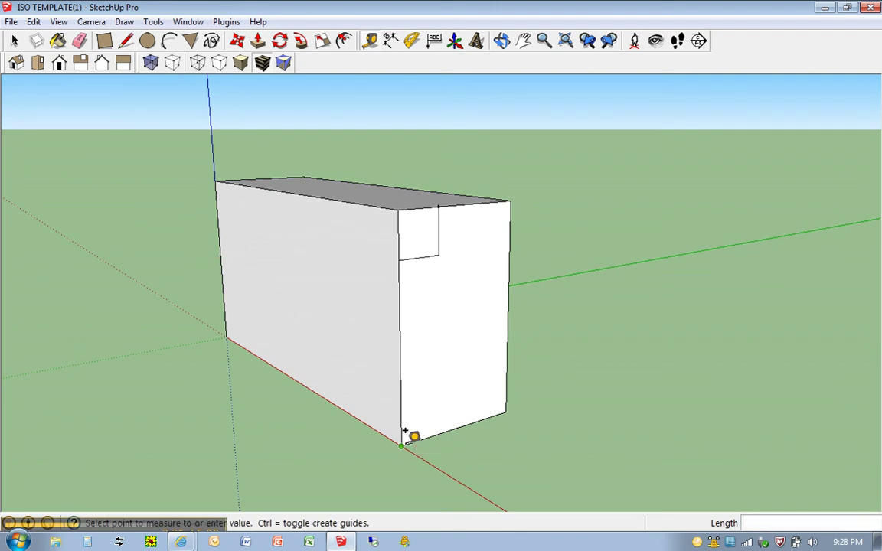
{"action": "left_click", "coordinate": [442, 420]}
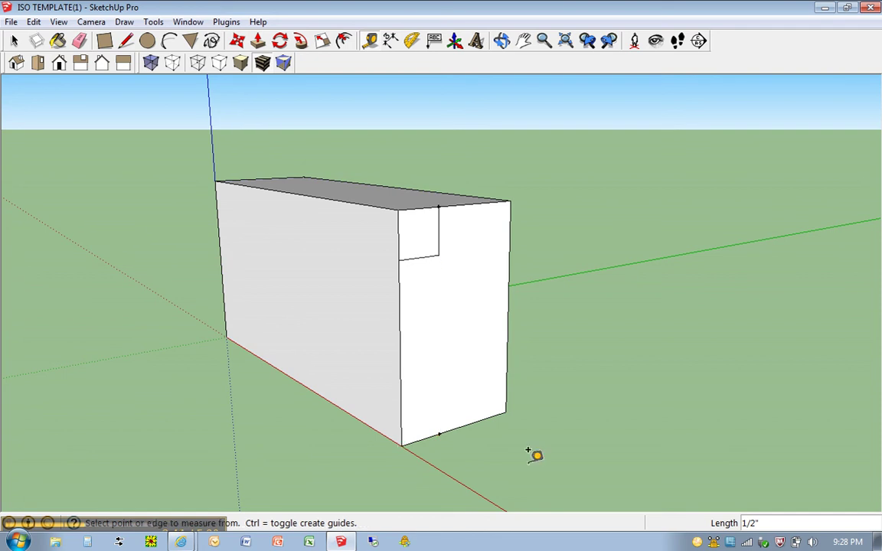
Draw a 1/2 inch line up from the mark and across to the side edge
{"action": "key", "text": "l"}
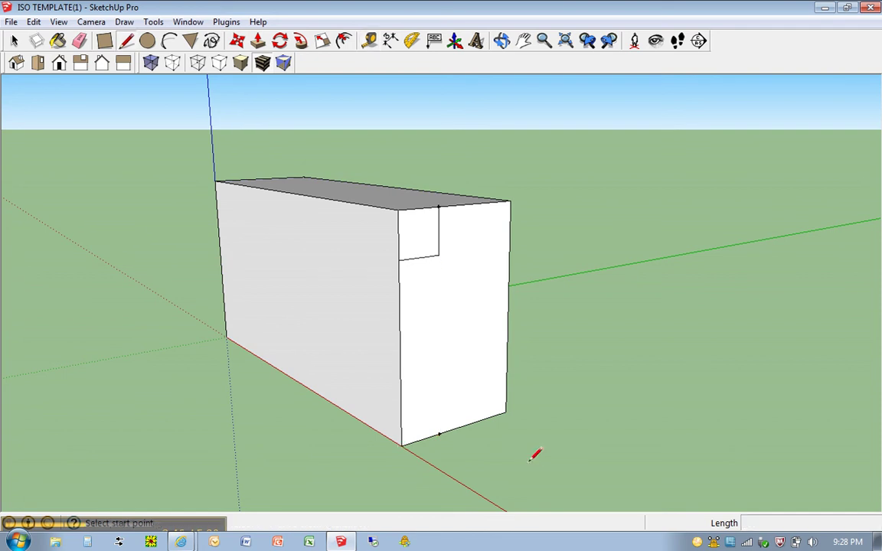
{"action": "left_click", "coordinate": [438, 434]}
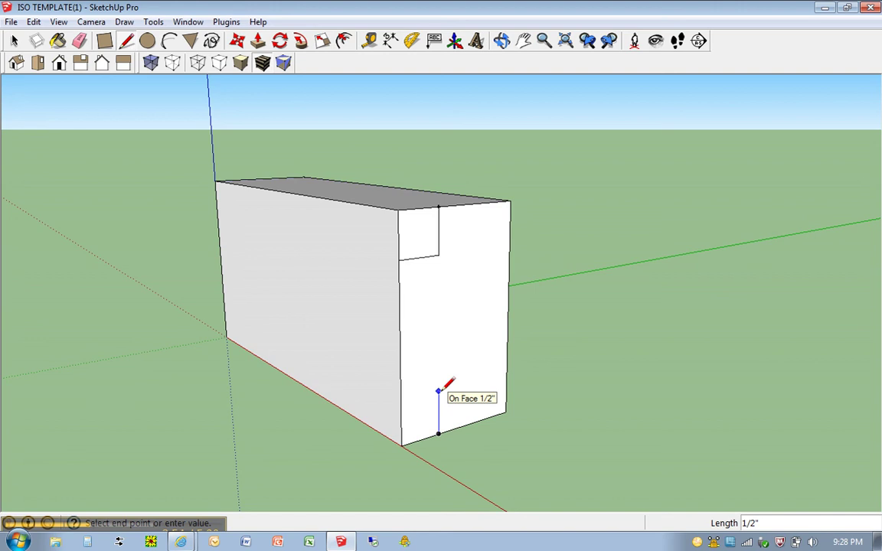
{"action": "type", "text": "1/2"}
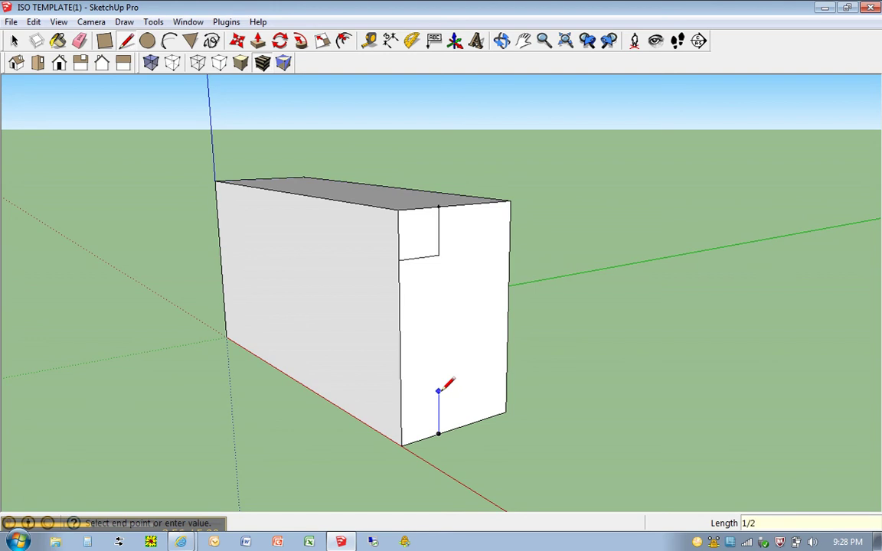
{"action": "key", "text": "Return"}
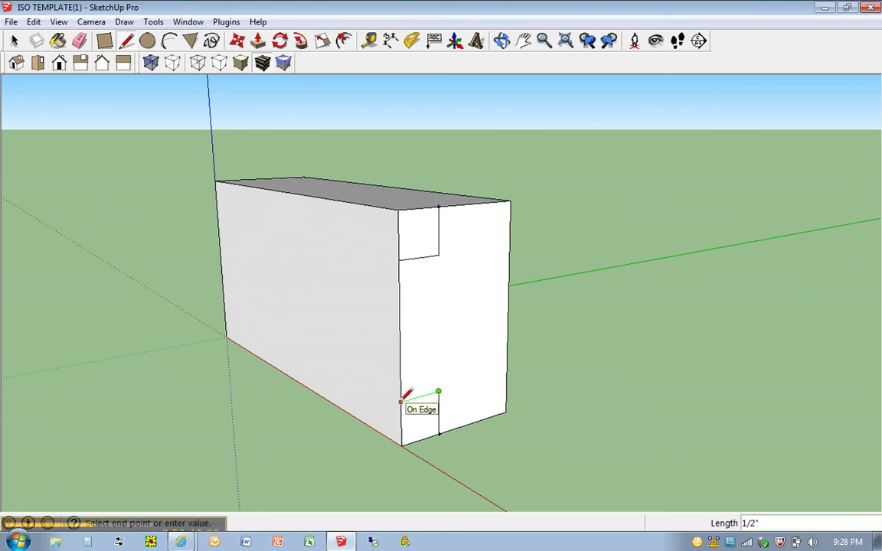
{"action": "left_click", "coordinate": [400, 400]}
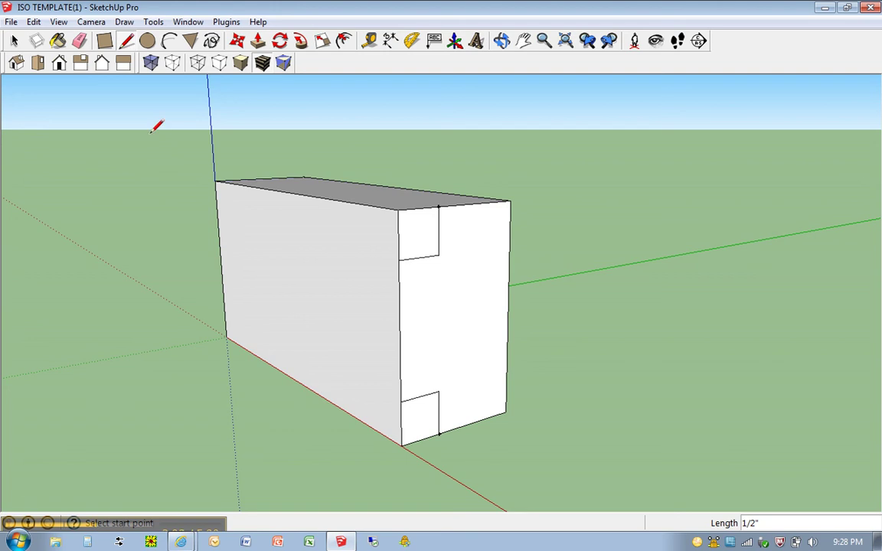
Push the top and bottom corner squares 5 inches through the block, then orbit to inspect
{"action": "key", "text": "p"}
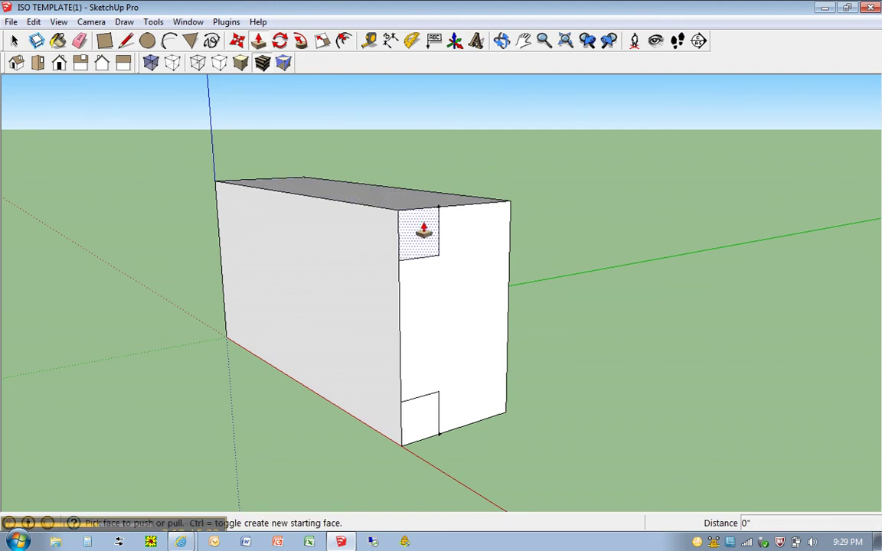
{"action": "left_click_drag", "start_coordinate": [423, 229], "coordinate": [237, 191]}
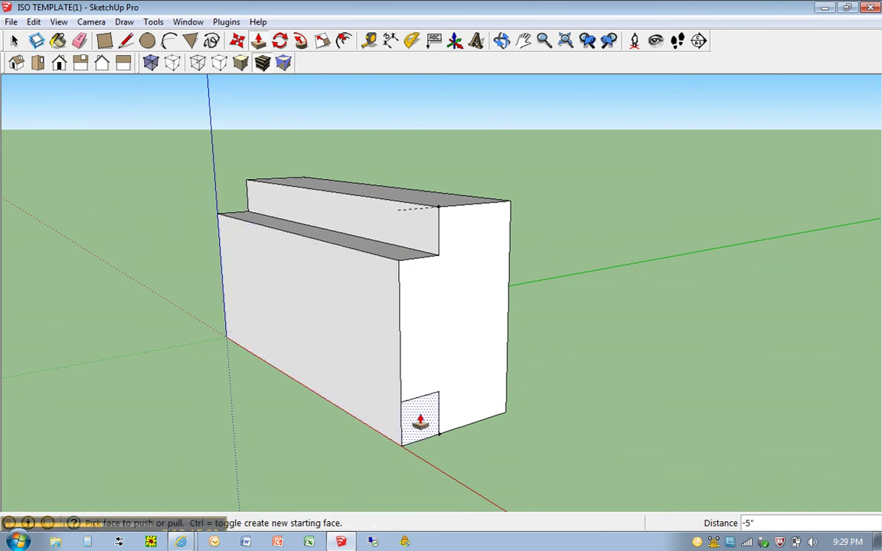
{"action": "left_click_drag", "start_coordinate": [420, 420], "coordinate": [223, 341]}
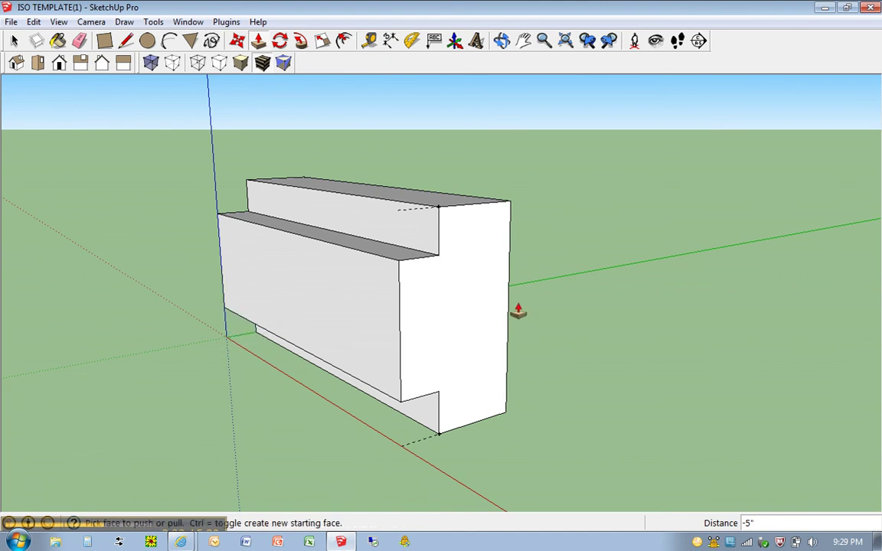
{"action": "middle_click_drag", "start_coordinate": [541, 324], "coordinate": [561, 366]}
Pick the Eraser and turn off View > Guides so the dashed guide lines disappear
{"action": "key", "text": "p"}
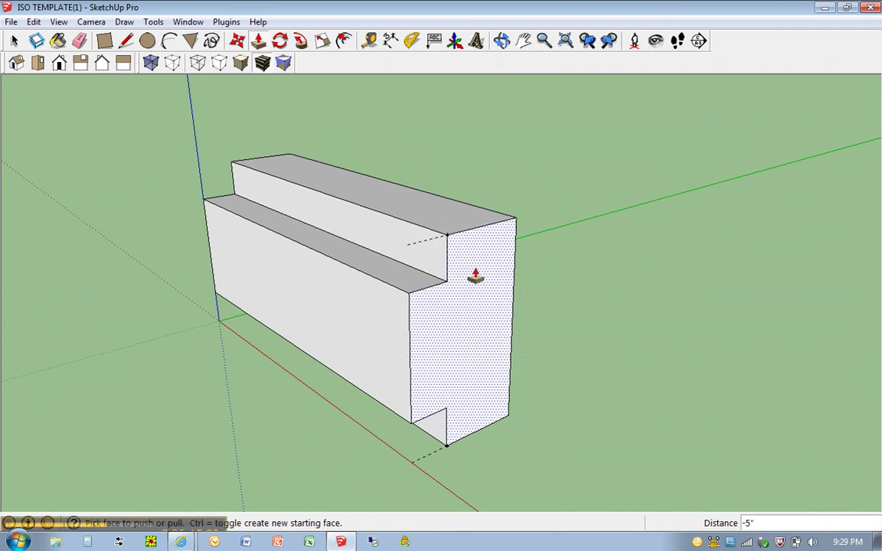
{"action": "left_click", "coordinate": [81, 42]}
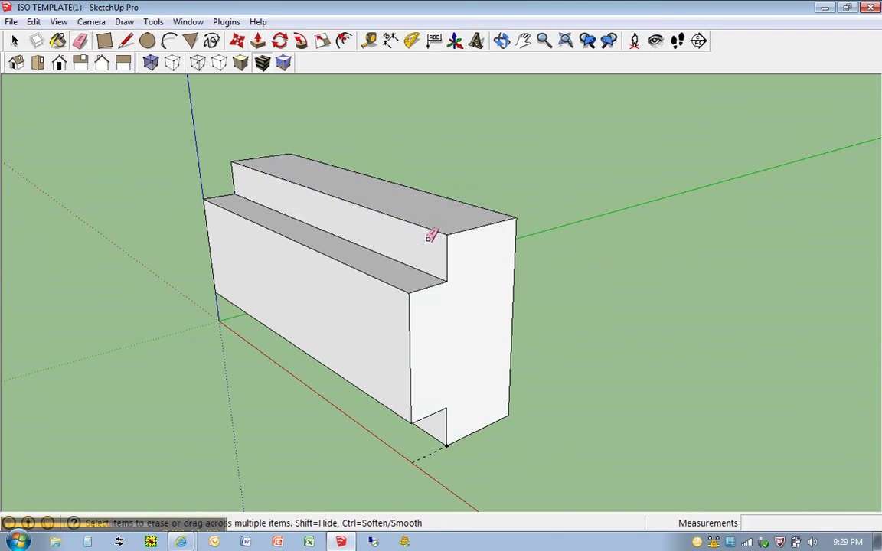
{"action": "left_click", "coordinate": [59, 23]}
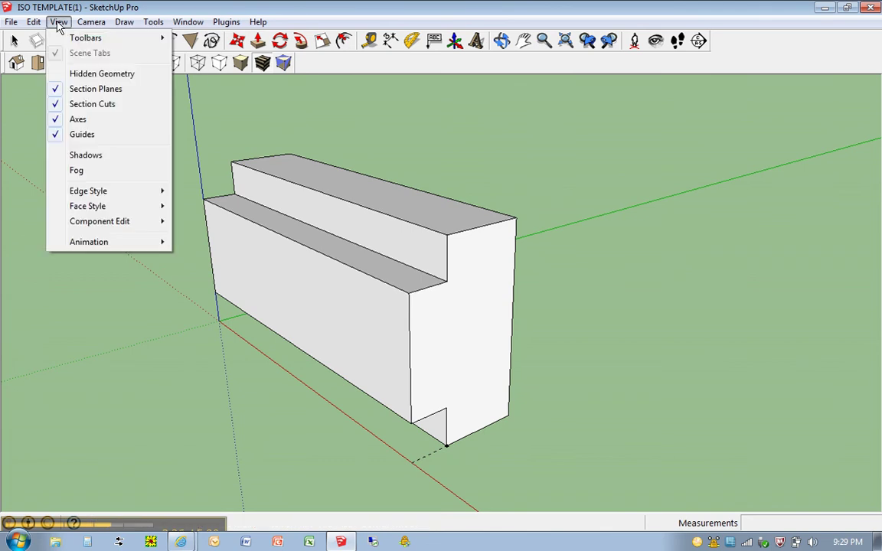
{"action": "left_click", "coordinate": [79, 135]}
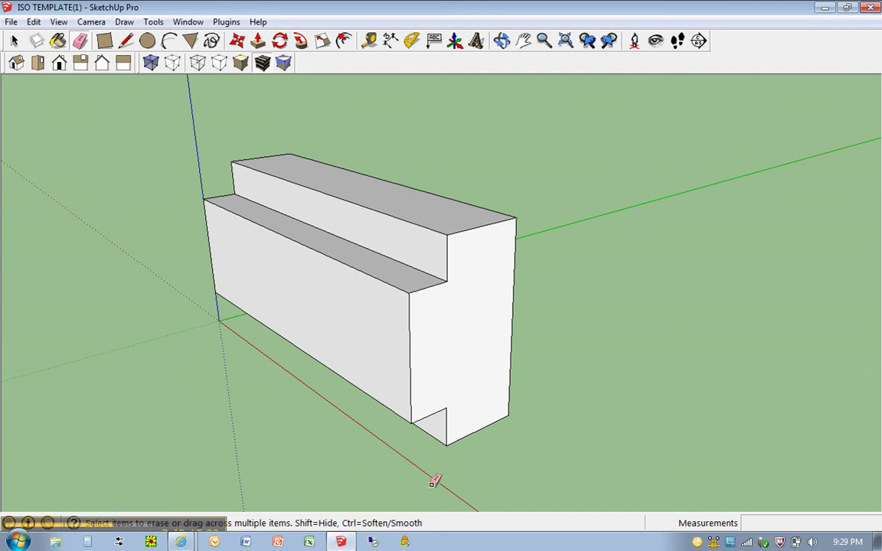